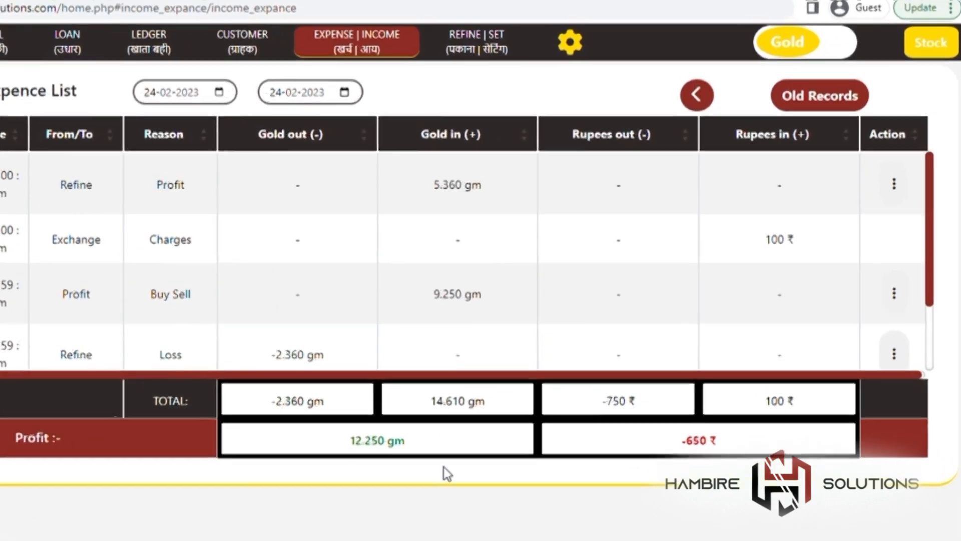
Check the edit and delete options of the profit entries and review the current income/expense list
left_click(894, 184)
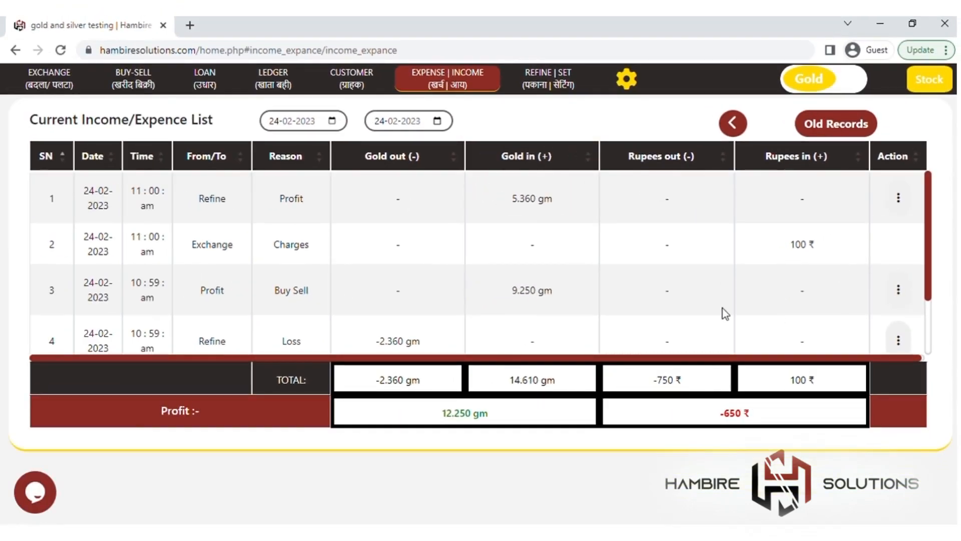
left_click(899, 290)
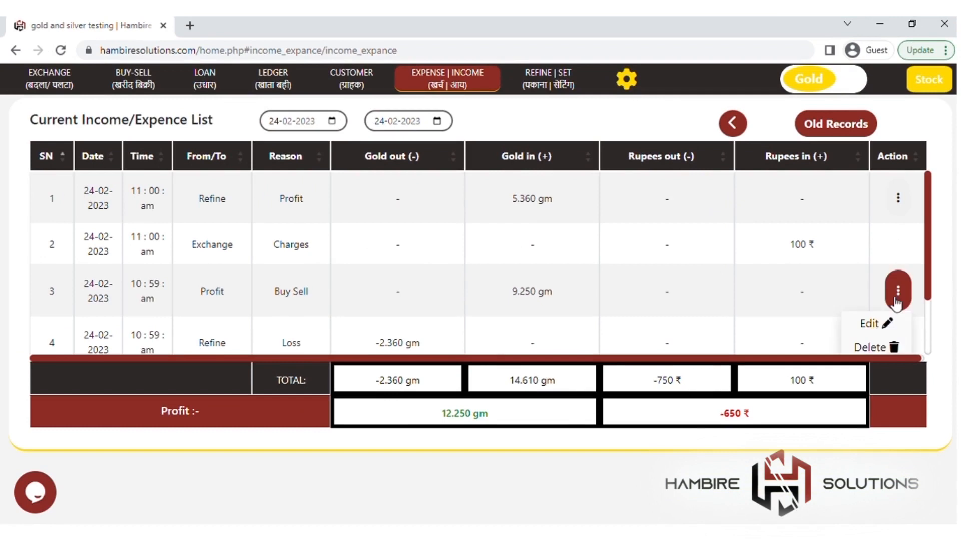
scroll(897, 302, "down", 2)
scroll(795, 281, "up", 2)
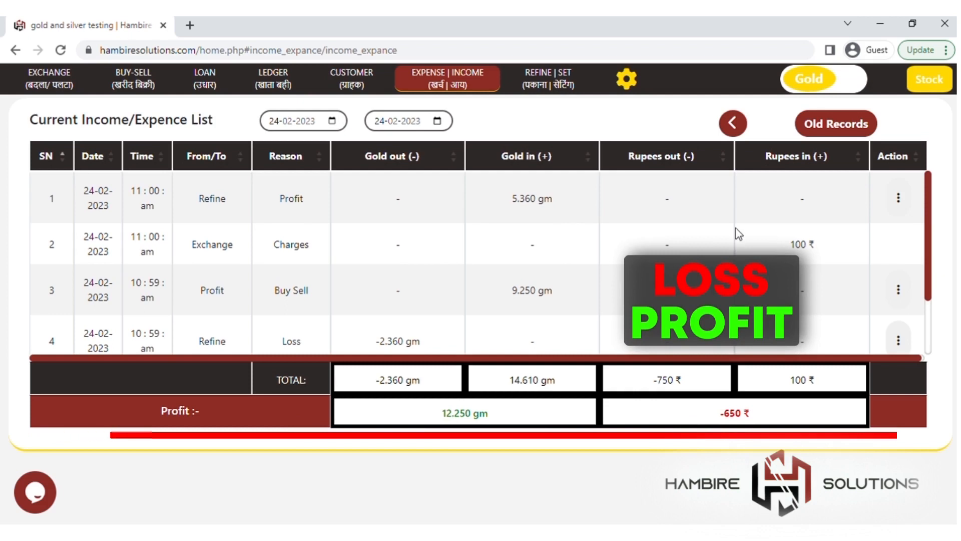
scroll(736, 228, "down", 2)
scroll(736, 229, "up", 2)
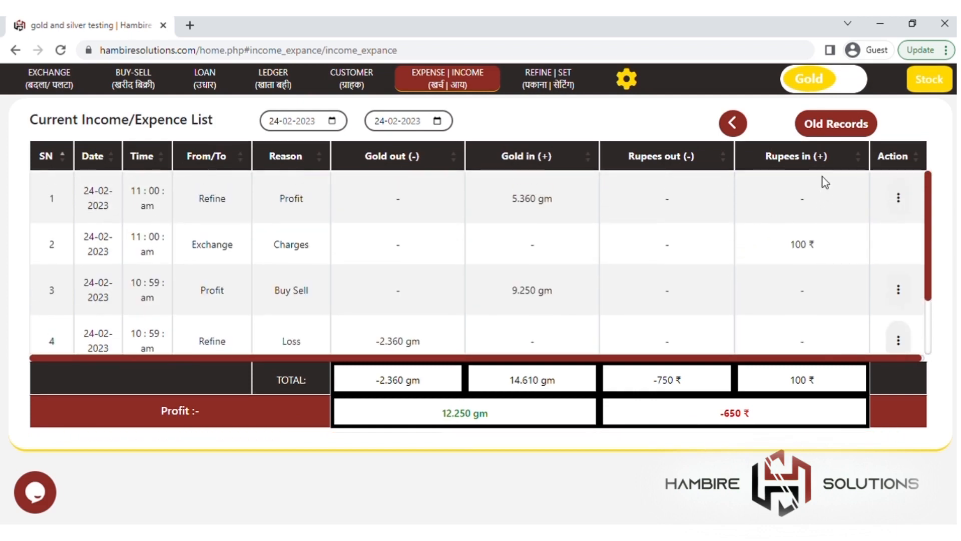
Reopen the profit list from the expense and income form and show its old records
left_click(733, 124)
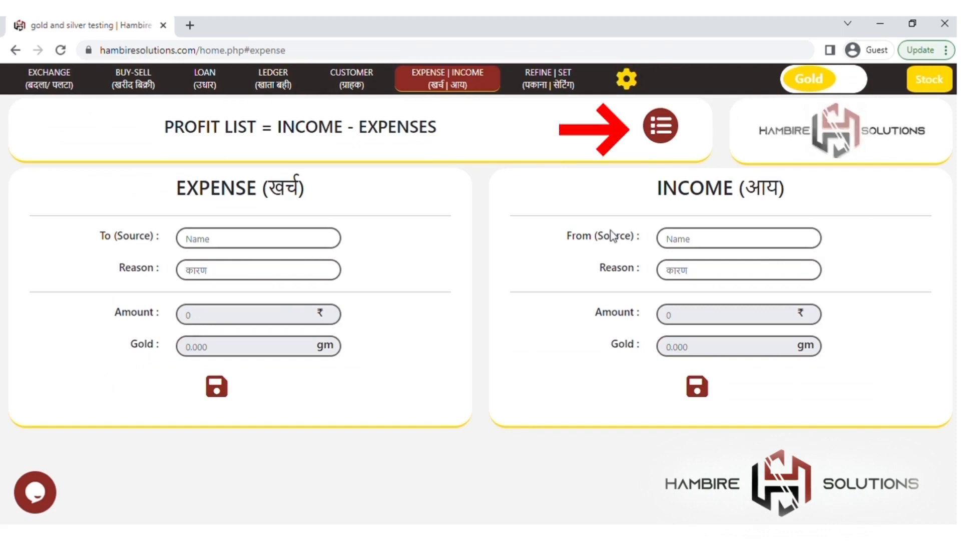
left_click(662, 132)
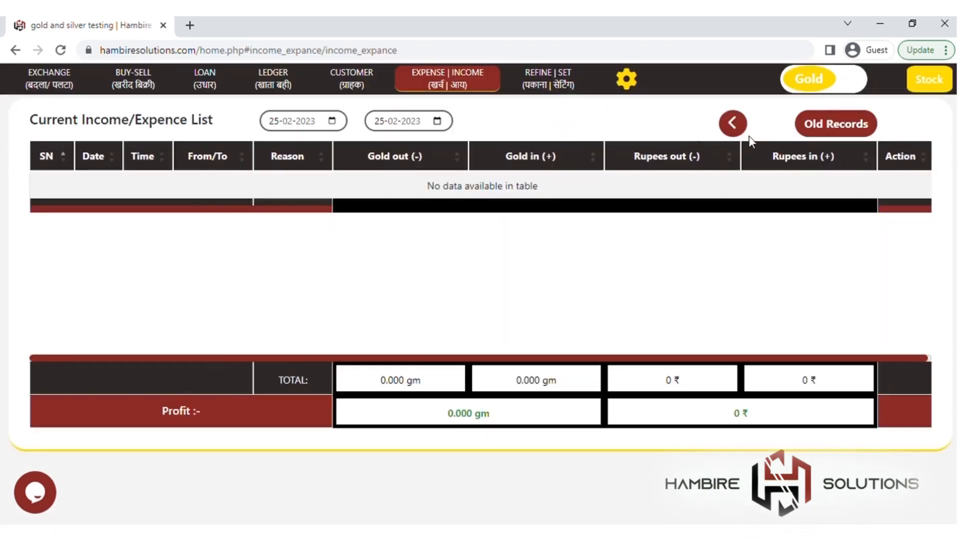
left_click(821, 128)
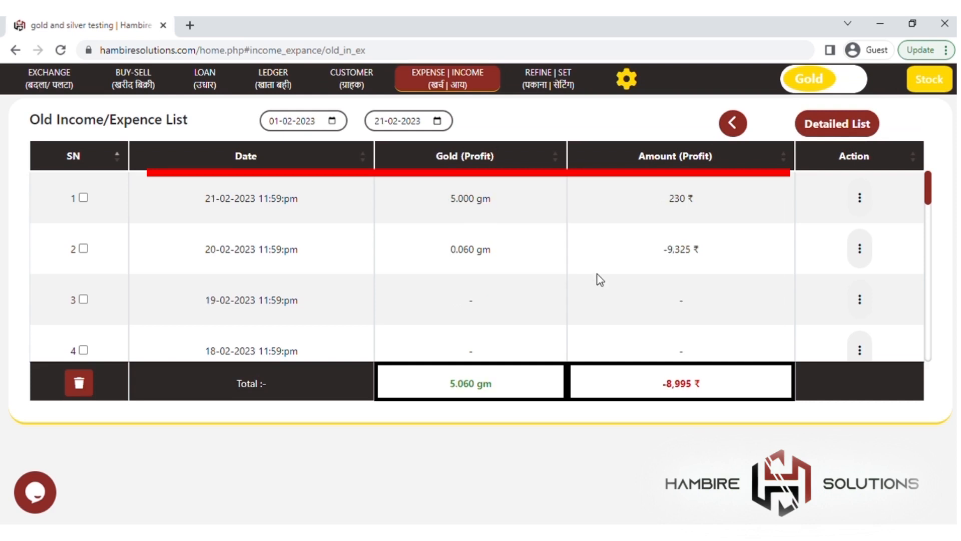
Browse the old income/expense records and set the start date of the period to 01-01-2023
scroll(556, 336, "down", 2)
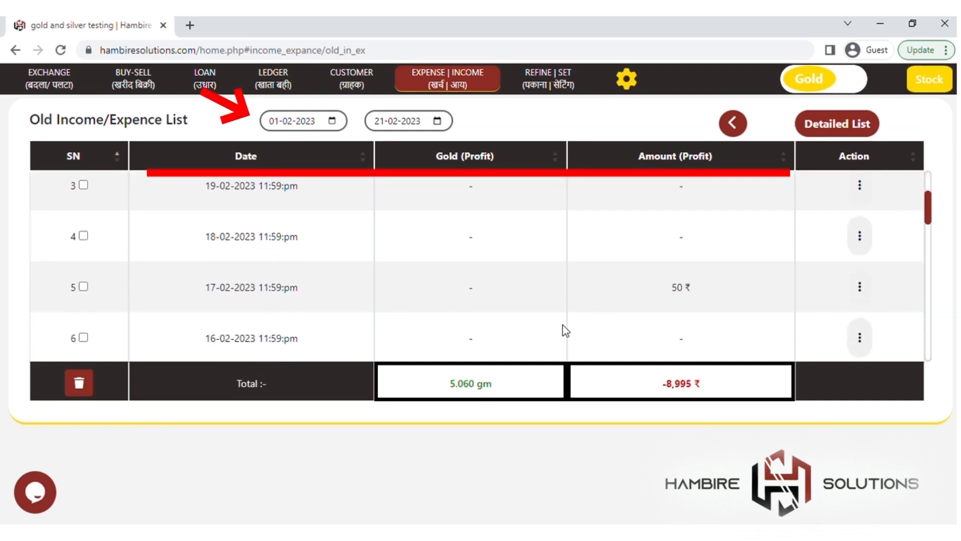
scroll(565, 329, "up", 2)
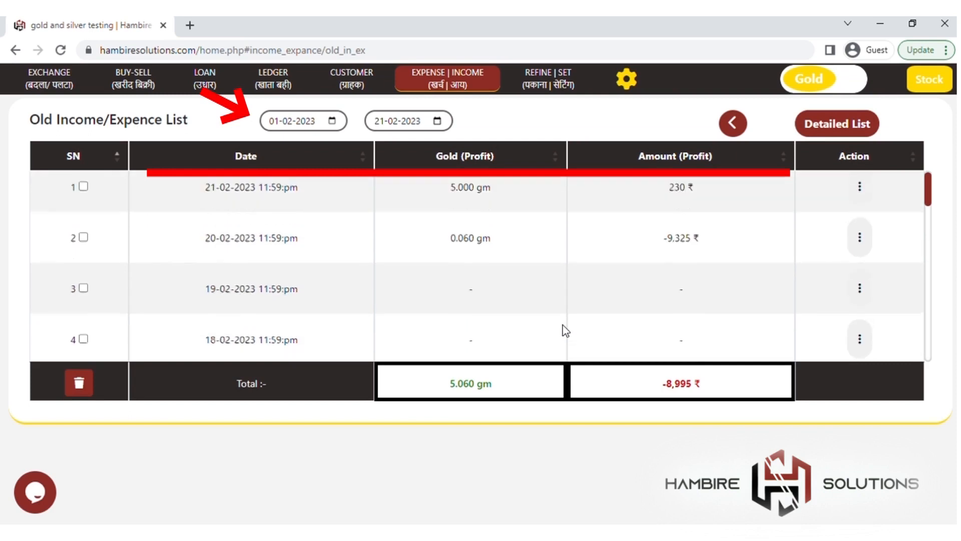
left_click(332, 122)
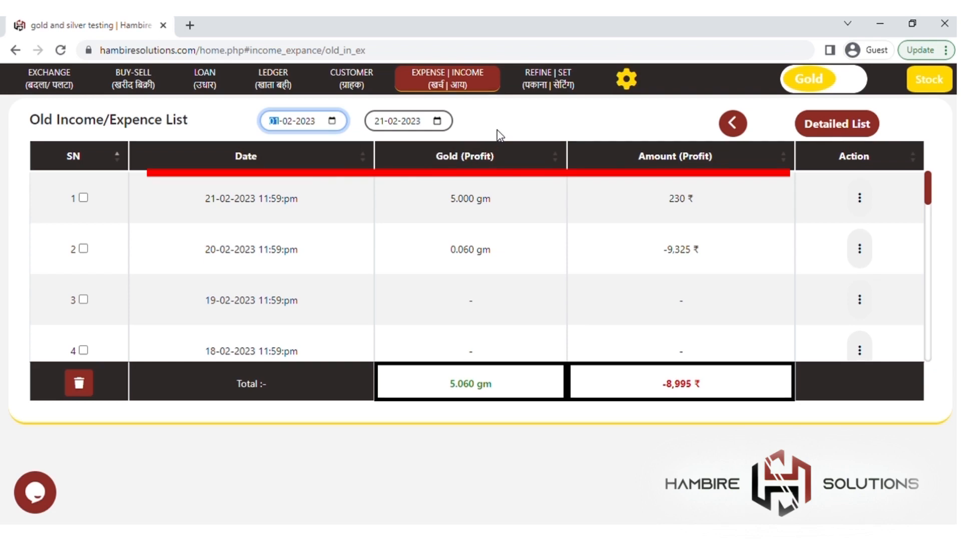
scroll(495, 249, "down", 1)
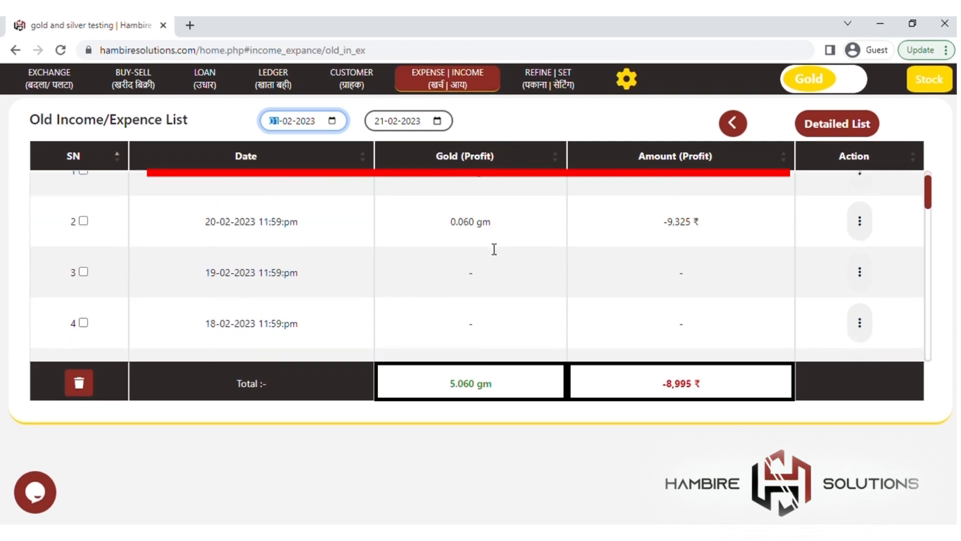
scroll(491, 245, "down", 5)
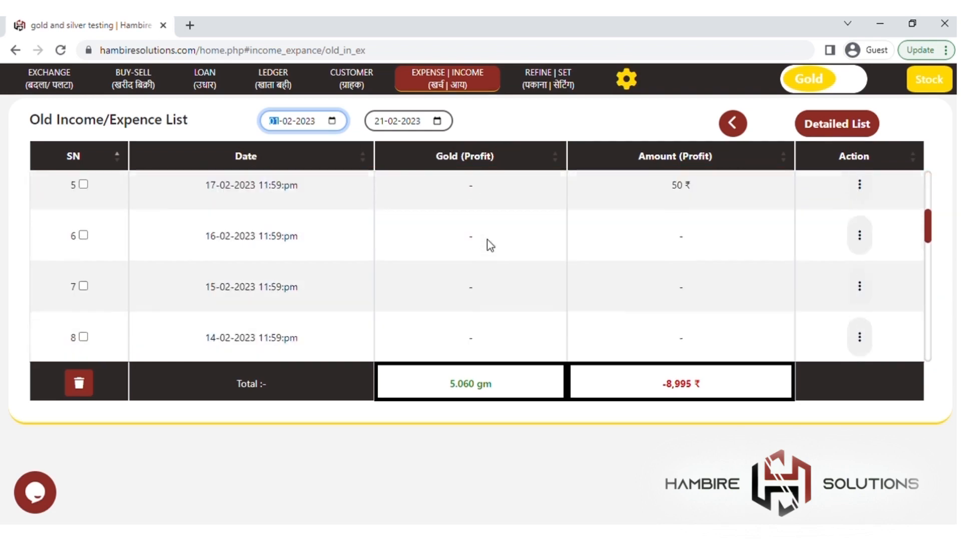
scroll(488, 239, "up", 6)
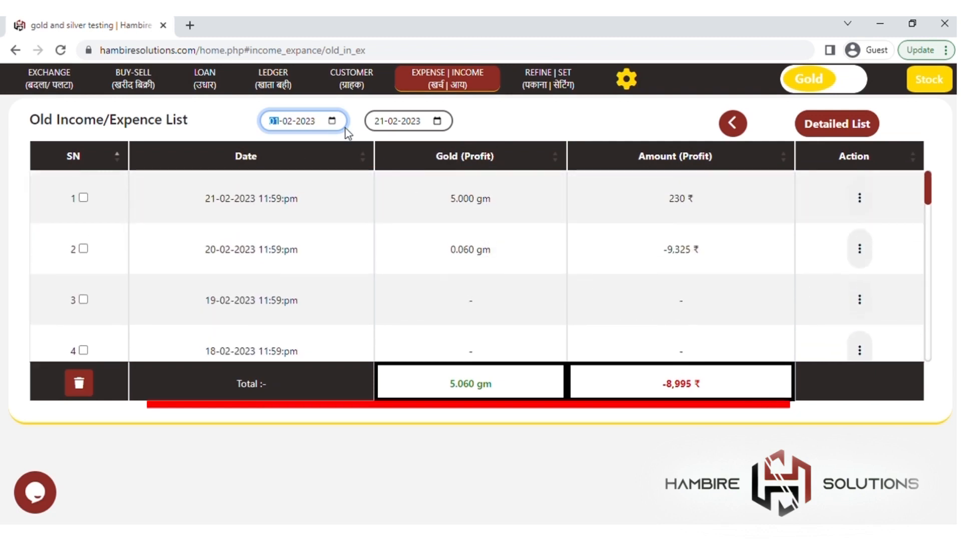
left_click(344, 149)
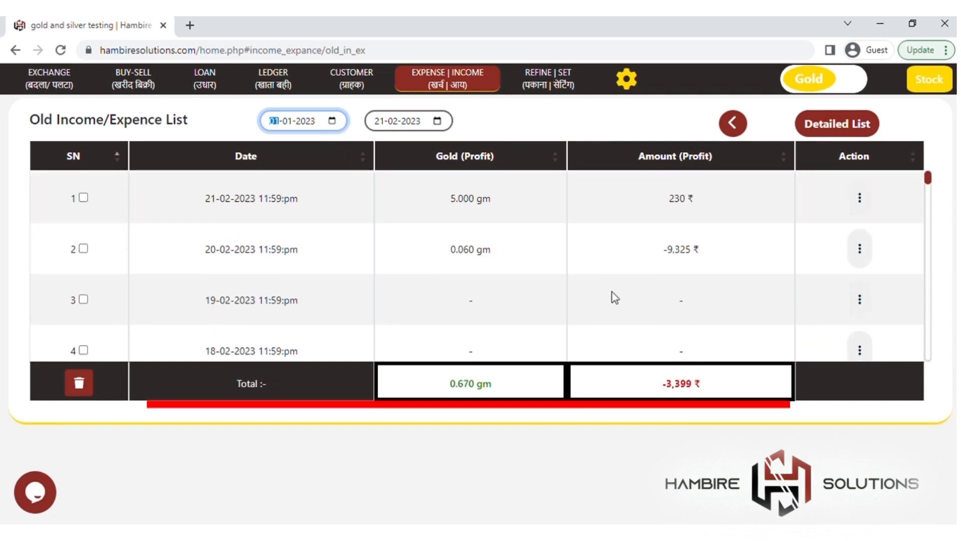
Check the action options and selection boxes of the first old income/expense records
left_click(859, 198)
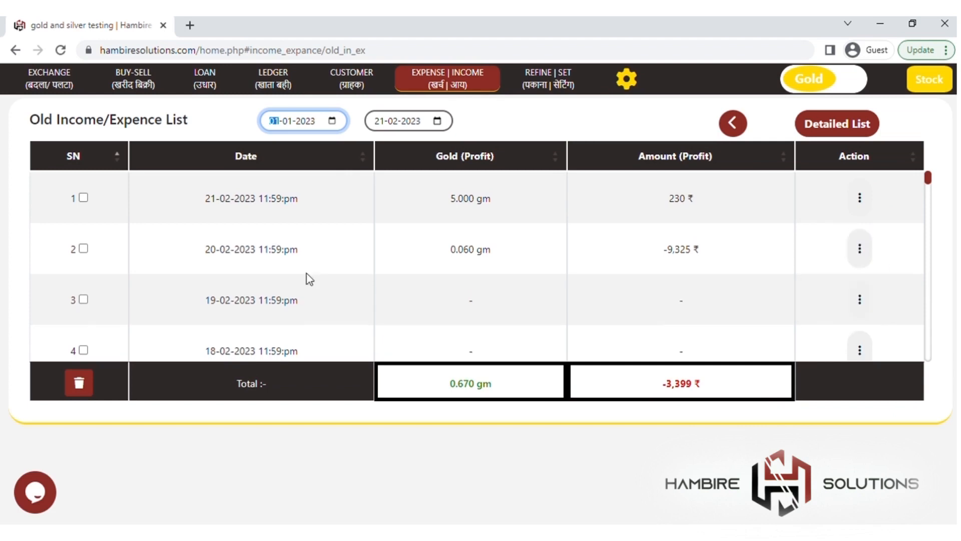
left_click(84, 199)
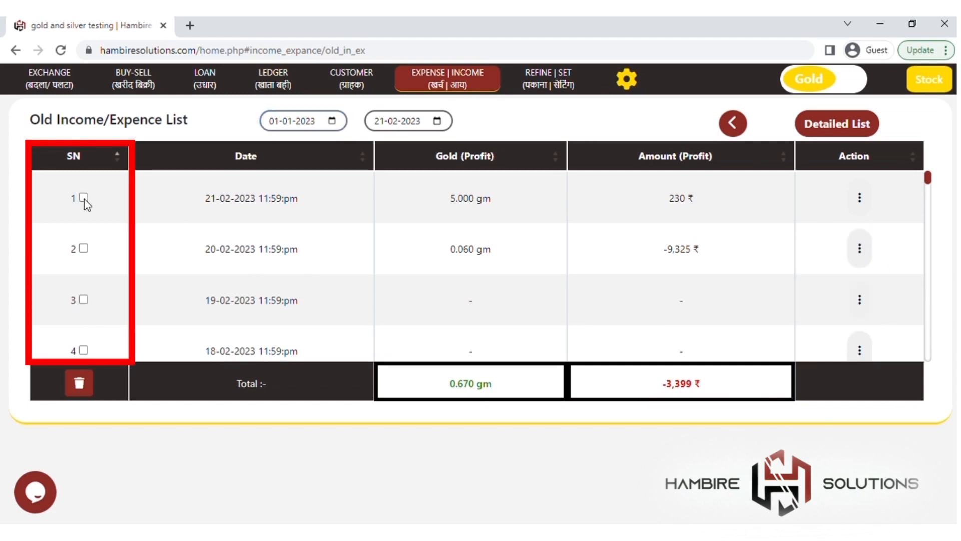
left_click(86, 248)
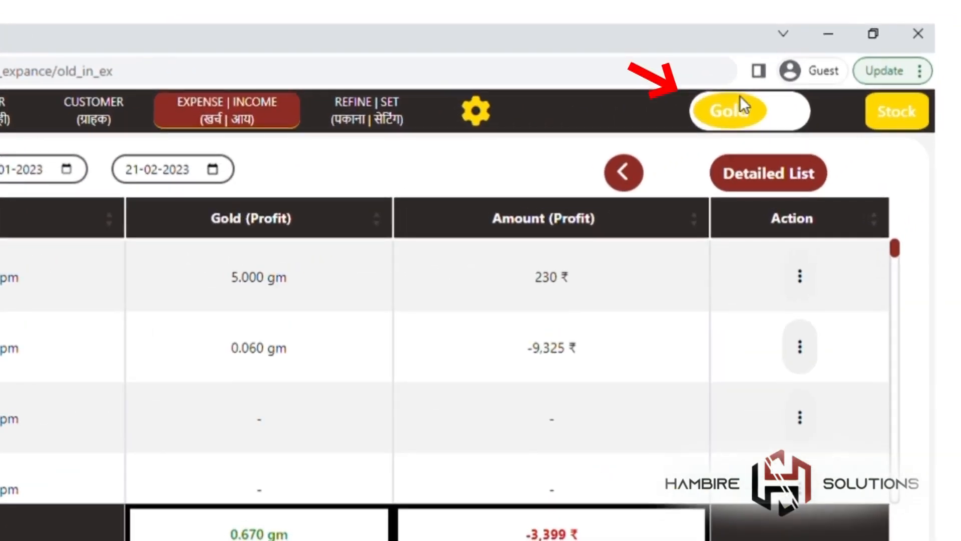
Switch the old income/expense records to silver and return to gold
left_click(750, 103)
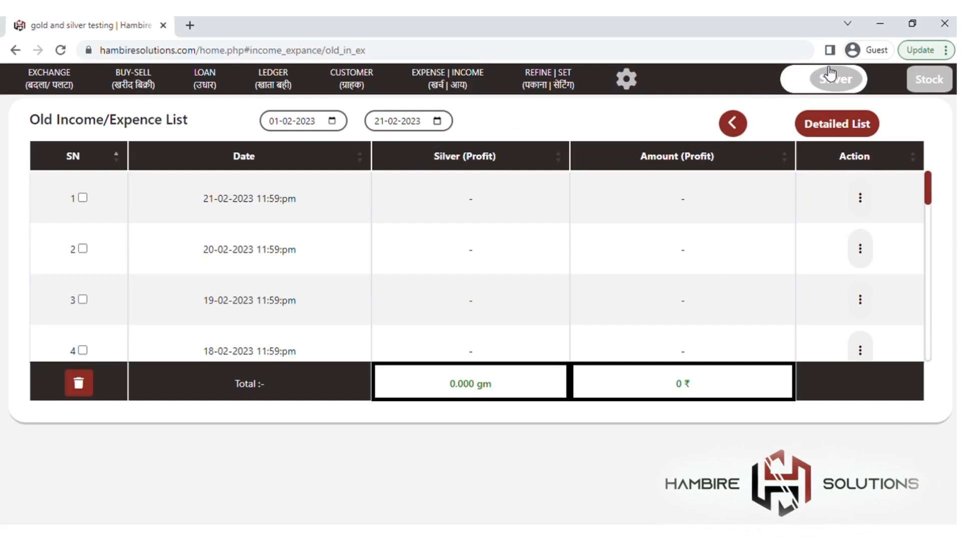
left_click(831, 75)
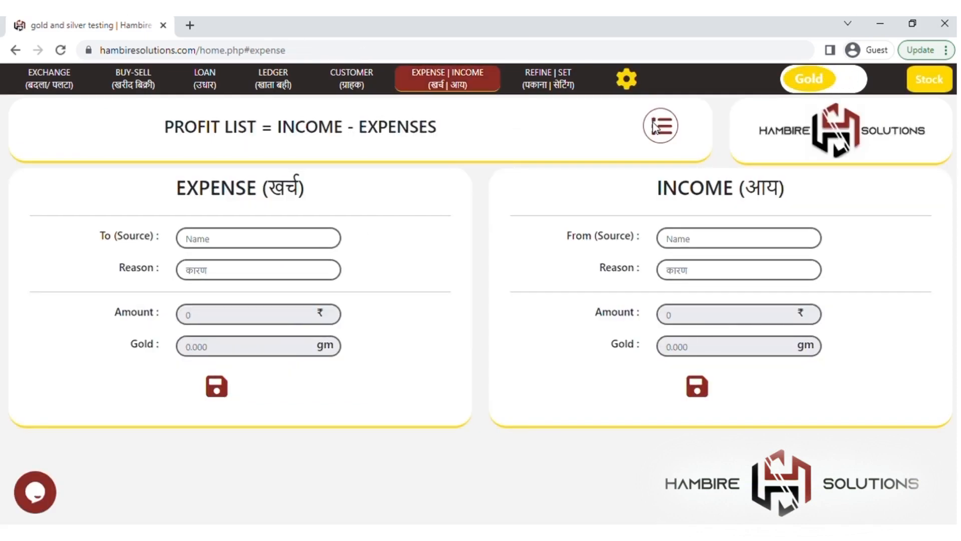
Open the detailed income/expense list by way of the profit list and its old records
left_click(654, 124)
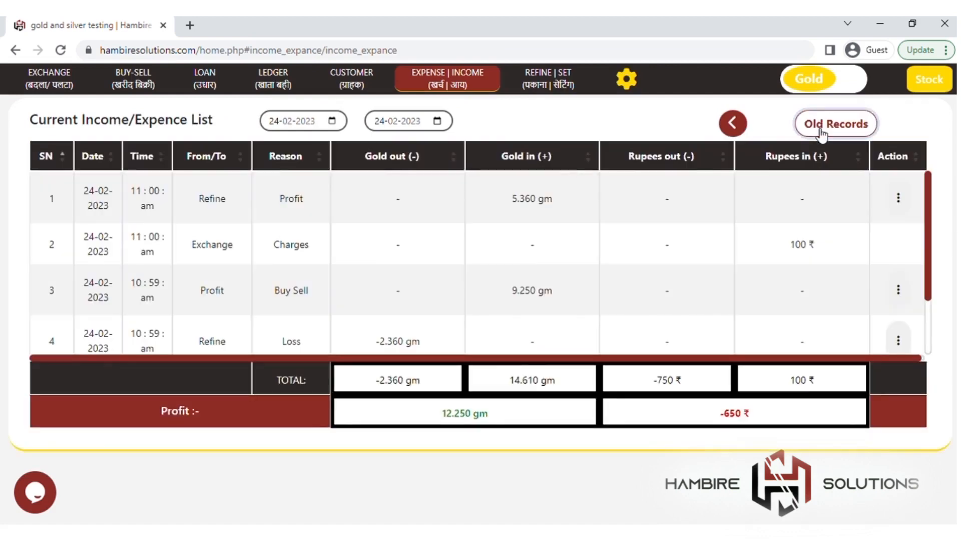
left_click(819, 133)
left_click(821, 134)
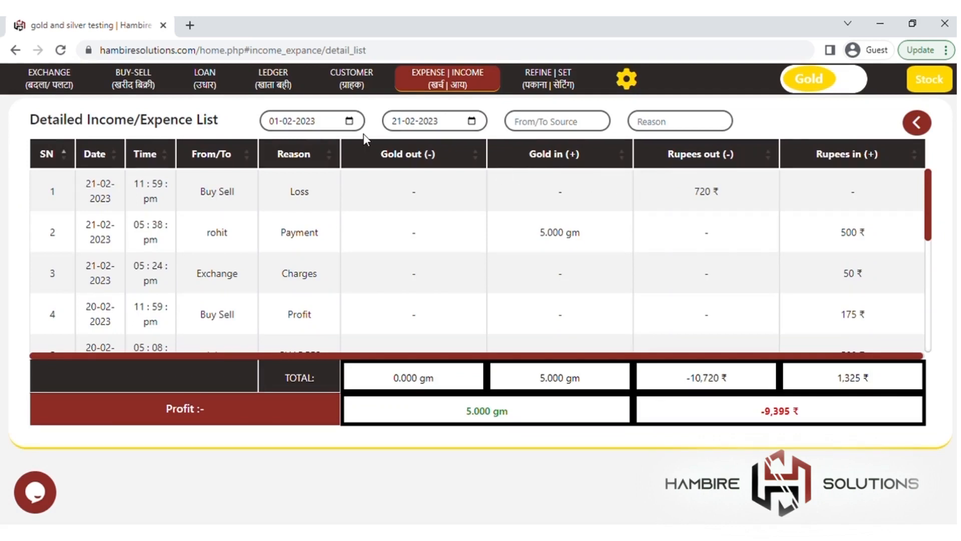
Filter the detailed list for the source Rent between 01-02-2023 and 22-02-2023
left_click(349, 124)
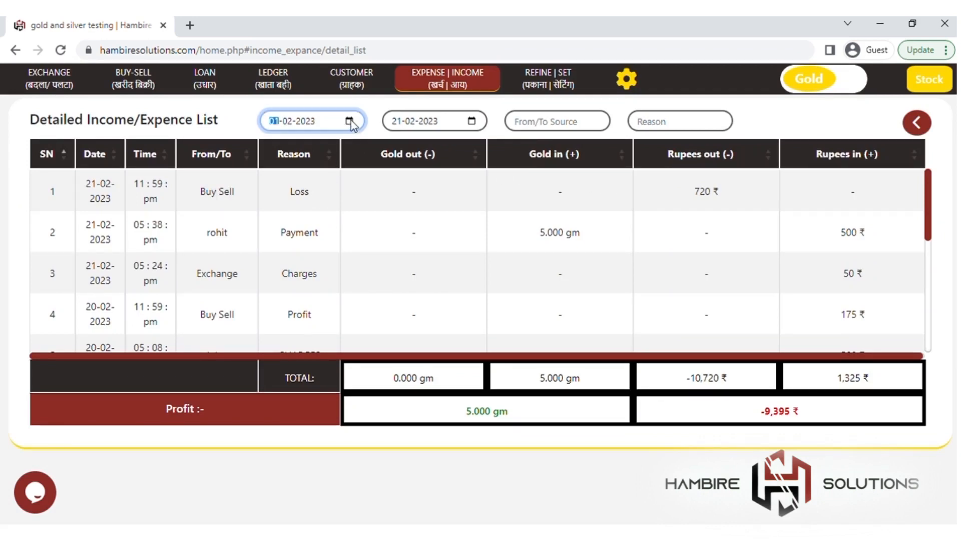
left_click(380, 124)
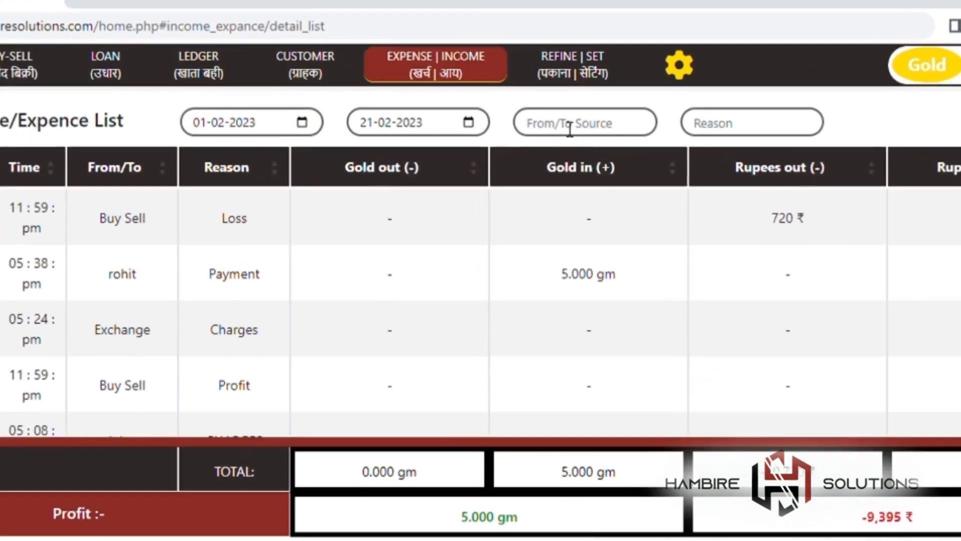
left_click(542, 121)
left_click(699, 128)
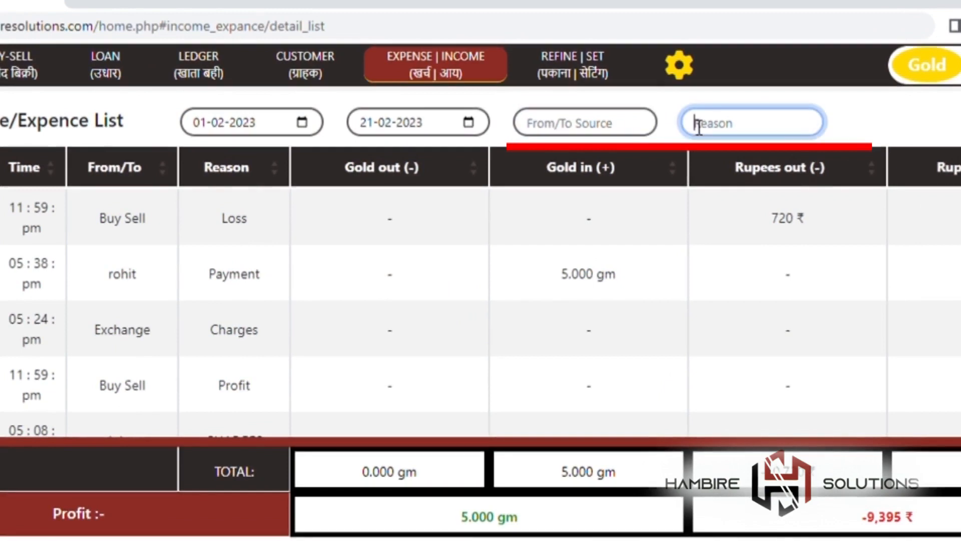
left_click(650, 131)
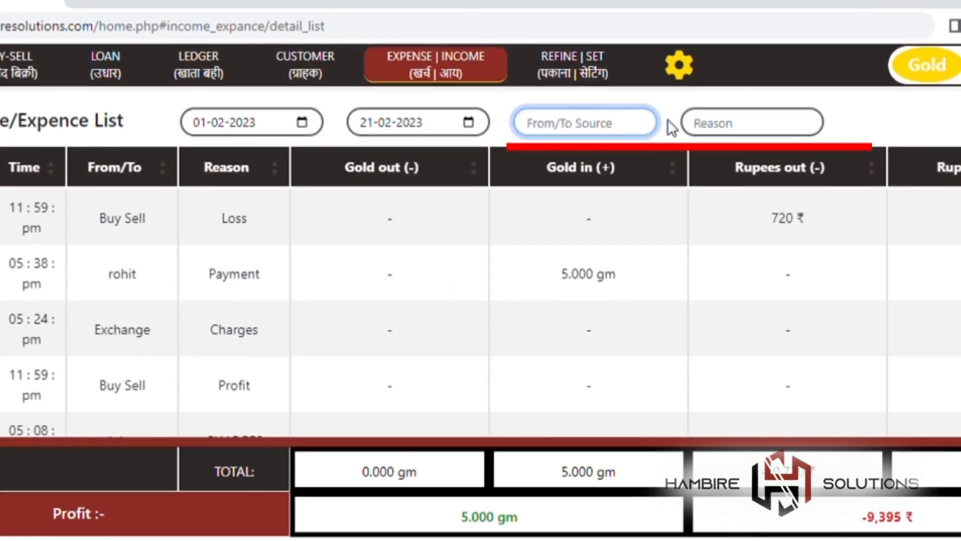
type("Rent")
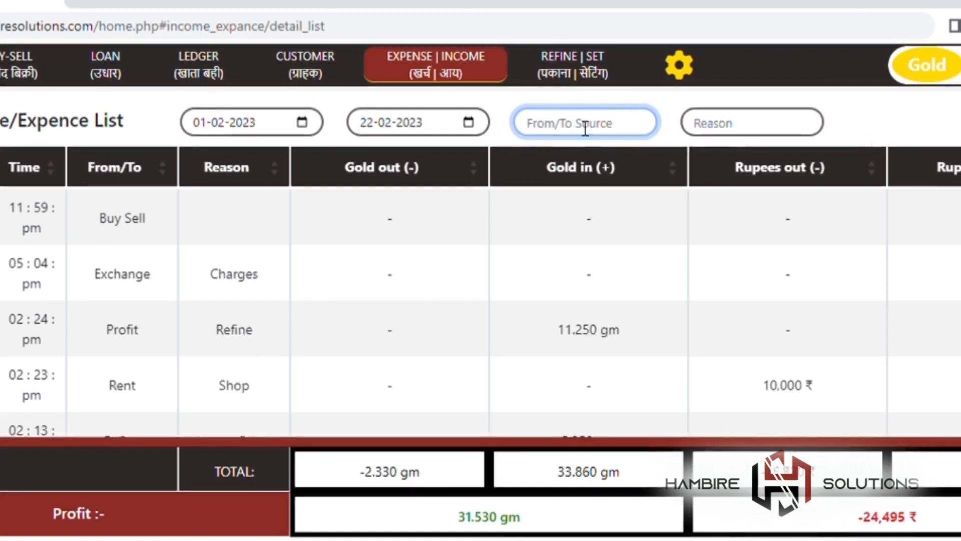
type("Rent")
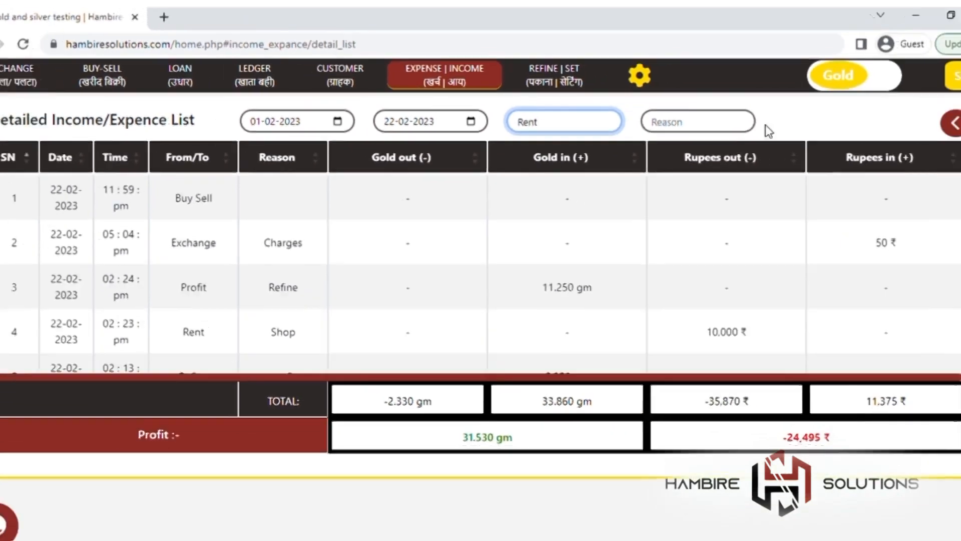
left_click(847, 126)
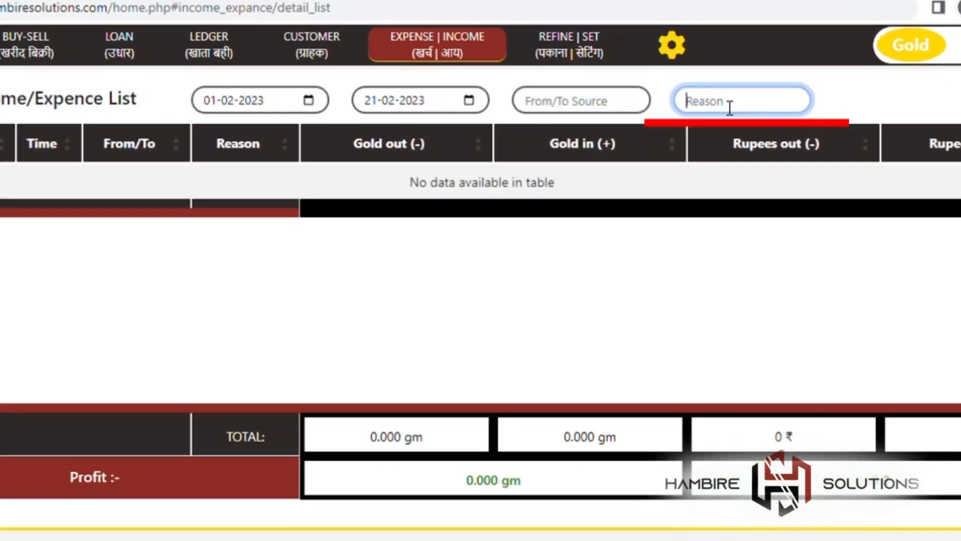
Filter the detailed list by the reason Charge for 01-02-2023 to 21-02-2023
type("c")
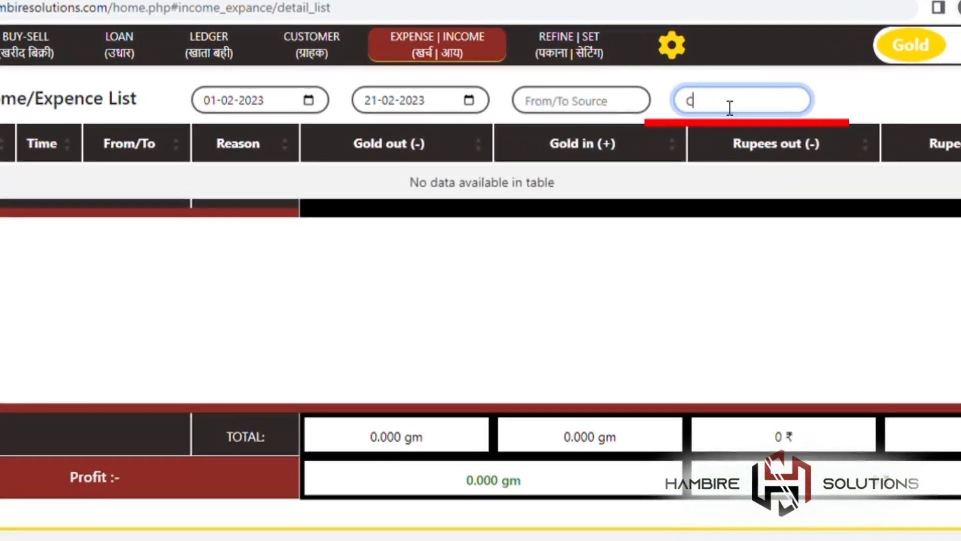
type("harge")
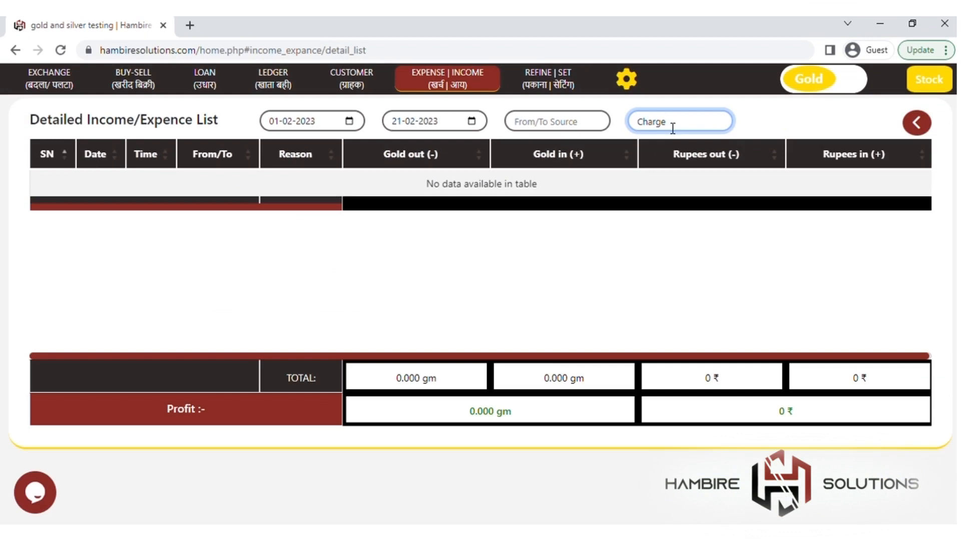
left_click(772, 124)
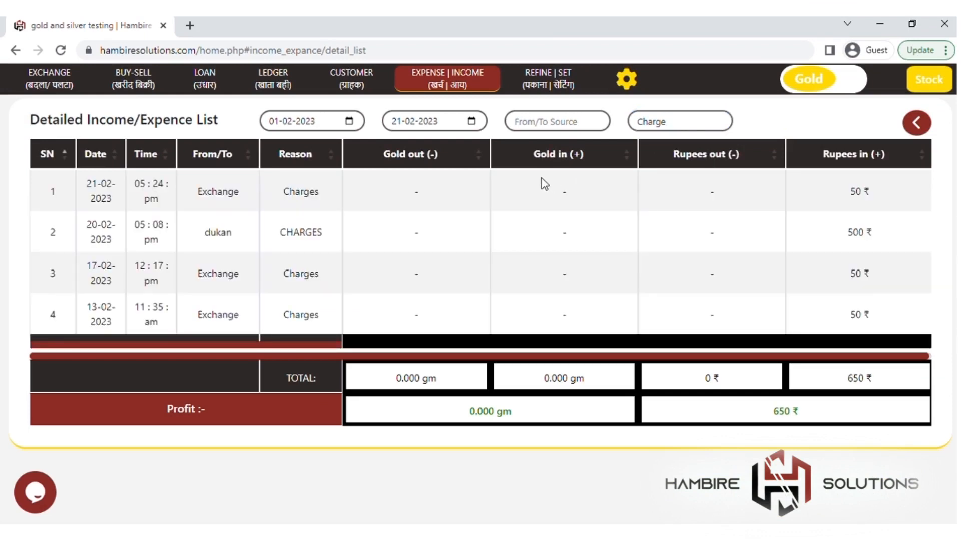
Replace the reason filter with Profit and filter the detailed list by the source Buy sell
double_click(676, 127)
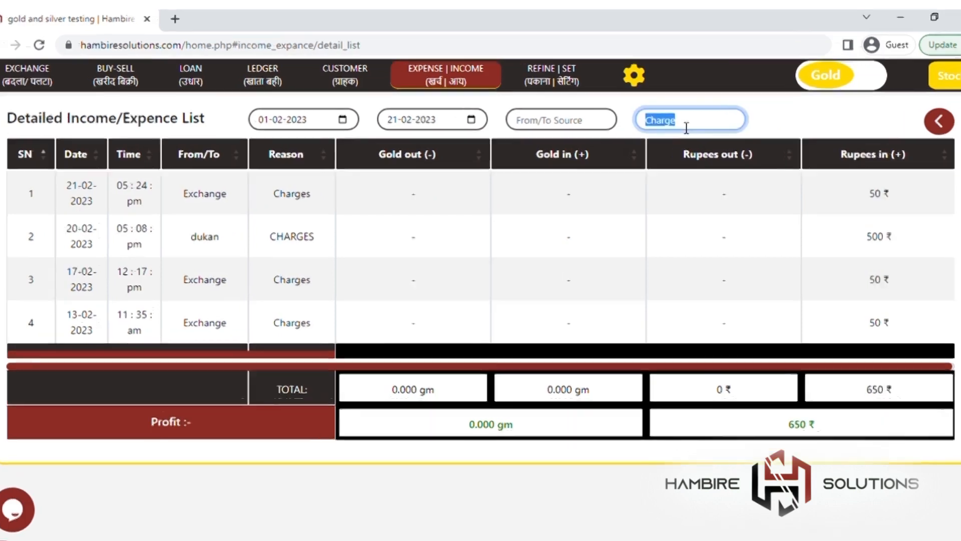
key("BackSpace")
type("Profit")
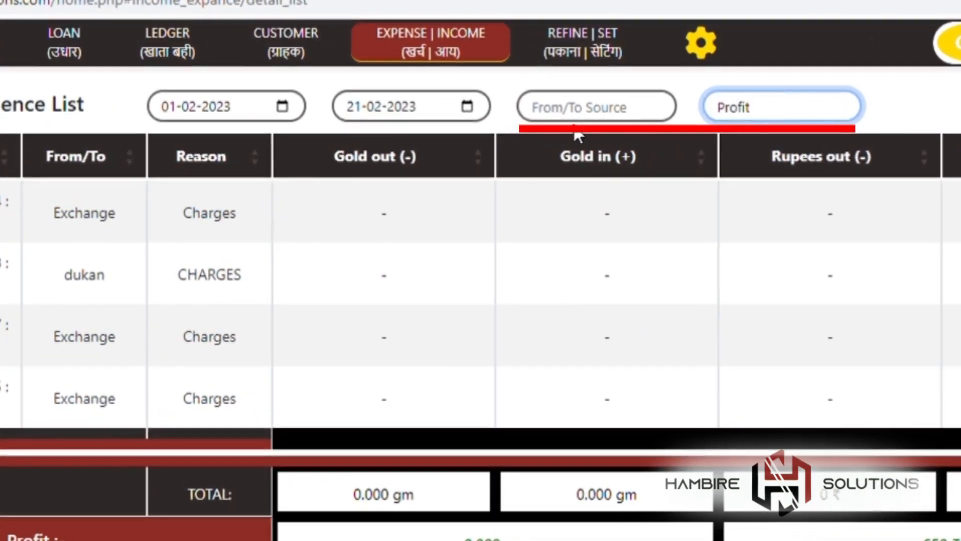
left_click(576, 111)
type("Buy sell")
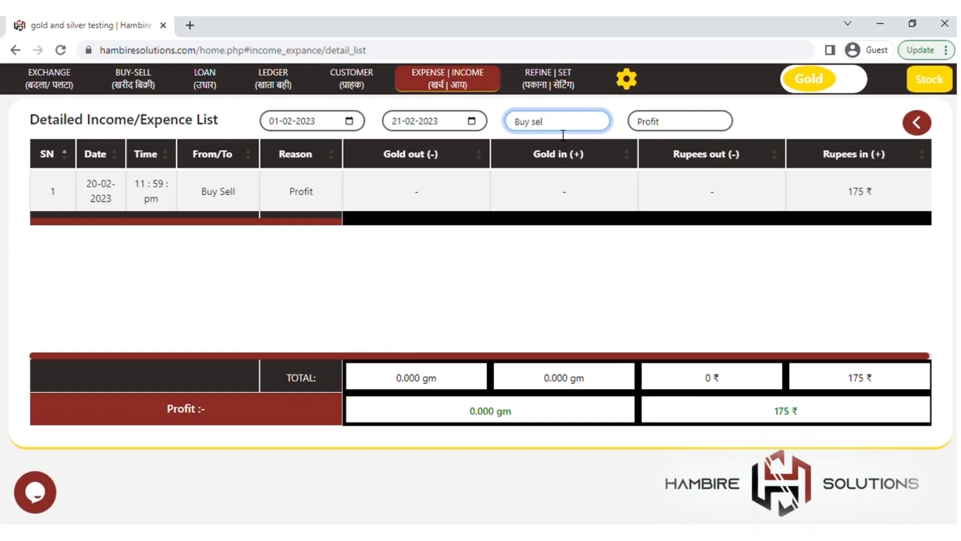
Delete text from the source filter and replace the reason filter with R
key("BackSpace")
key("BackSpace")
double_click(704, 130)
key("BackSpace")
type("R")
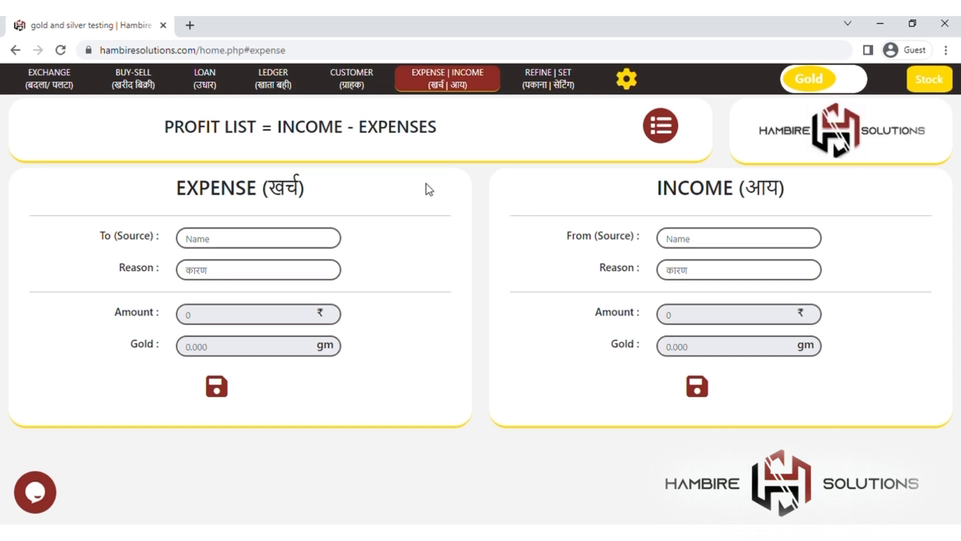
left_click(264, 237)
left_click(263, 271)
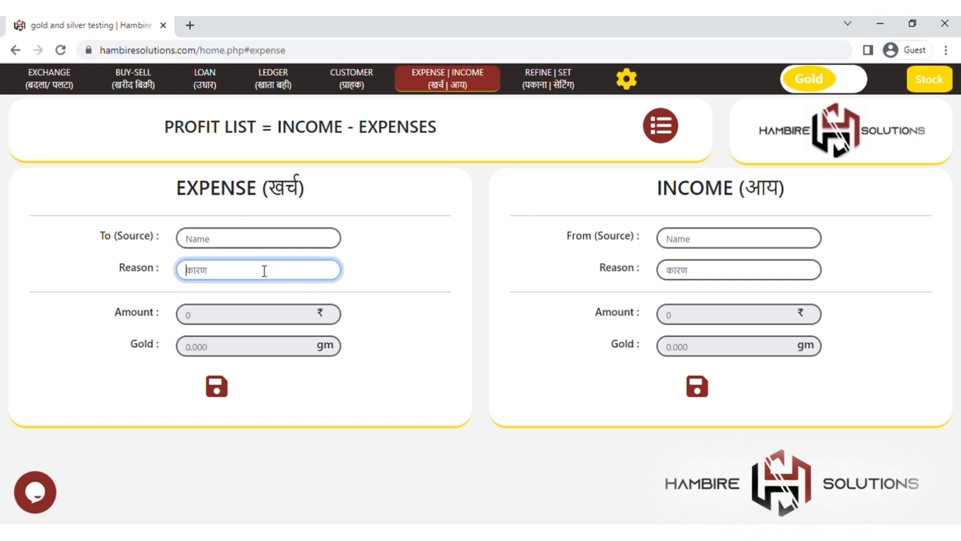
left_click(264, 243)
left_click(433, 273)
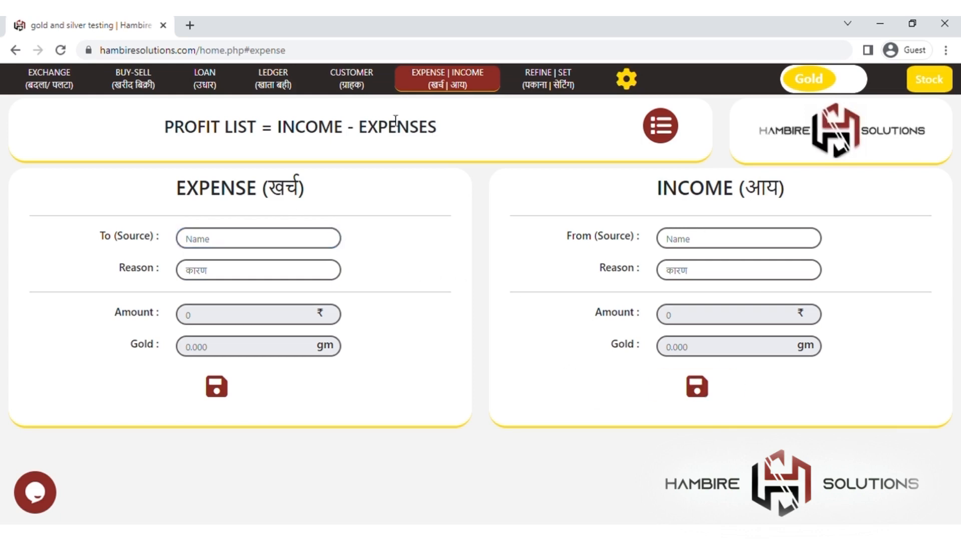
Search the customer records by name for the Karigar customer and return to the expense and income entry page
left_click(360, 86)
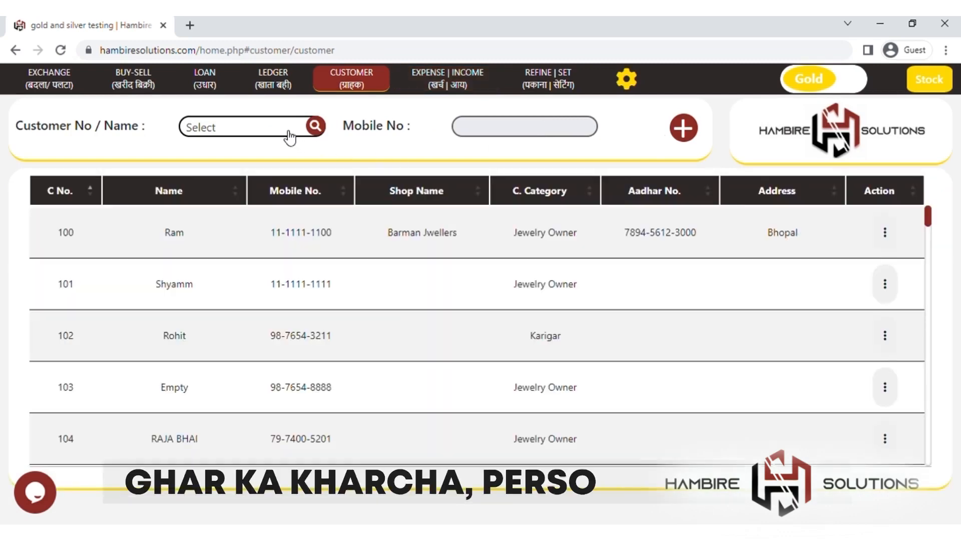
left_click(291, 131)
type("rohi")
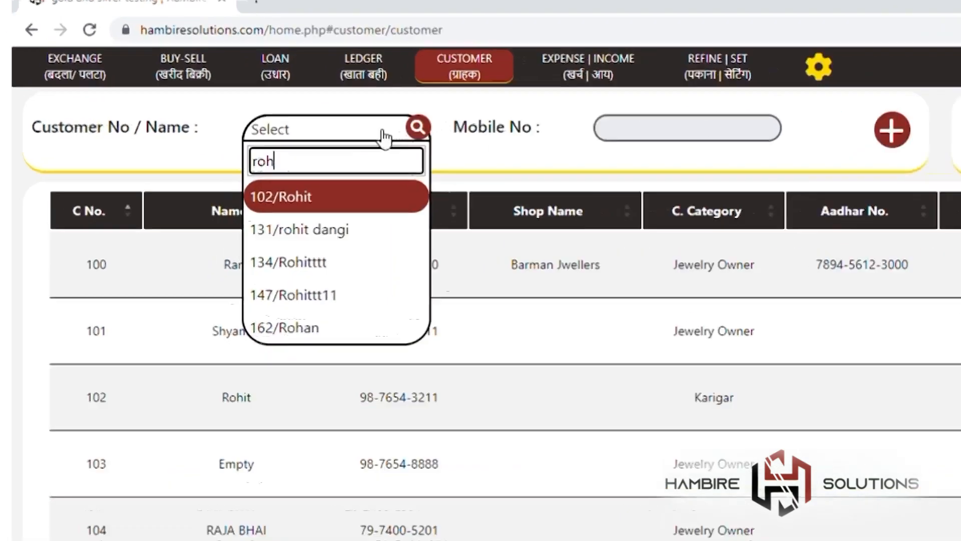
left_click(588, 226)
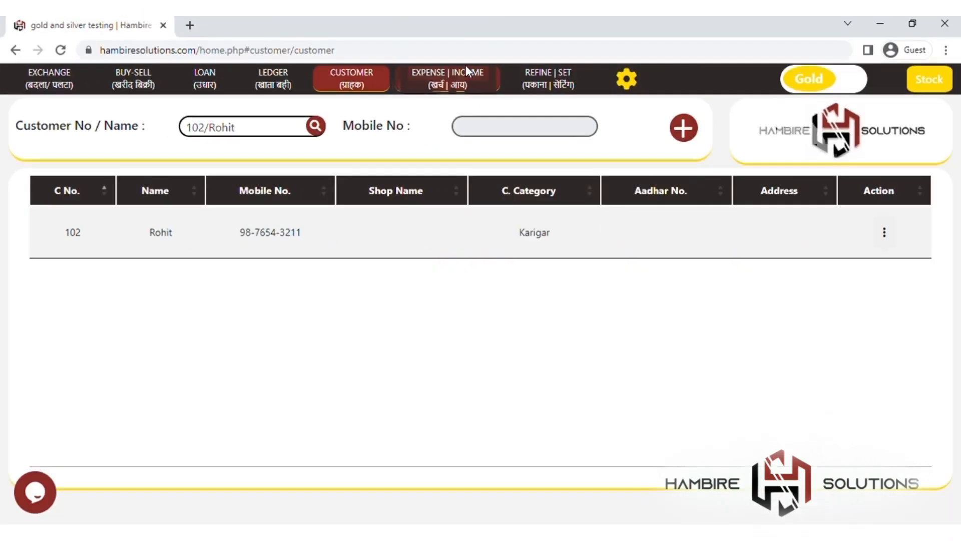
left_click(469, 83)
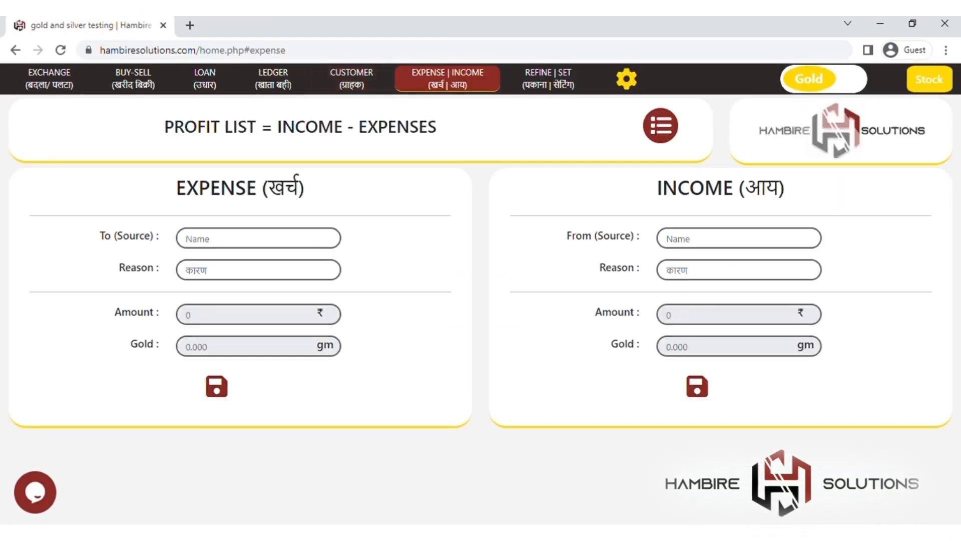